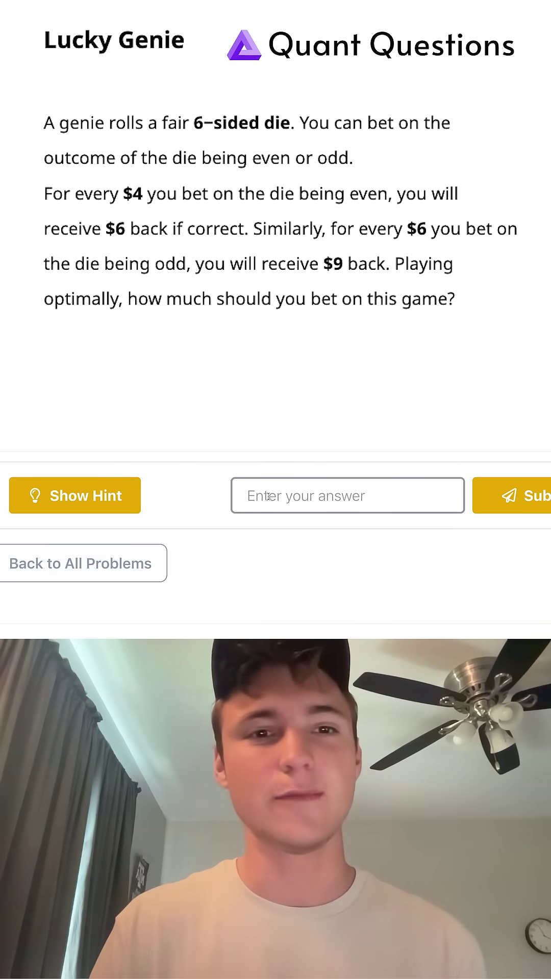
{"action": "type", "text": "0"}
Step: Submit 0 as the answer to the Lucky Genie betting problem
{"action": "key", "text": "Return"}
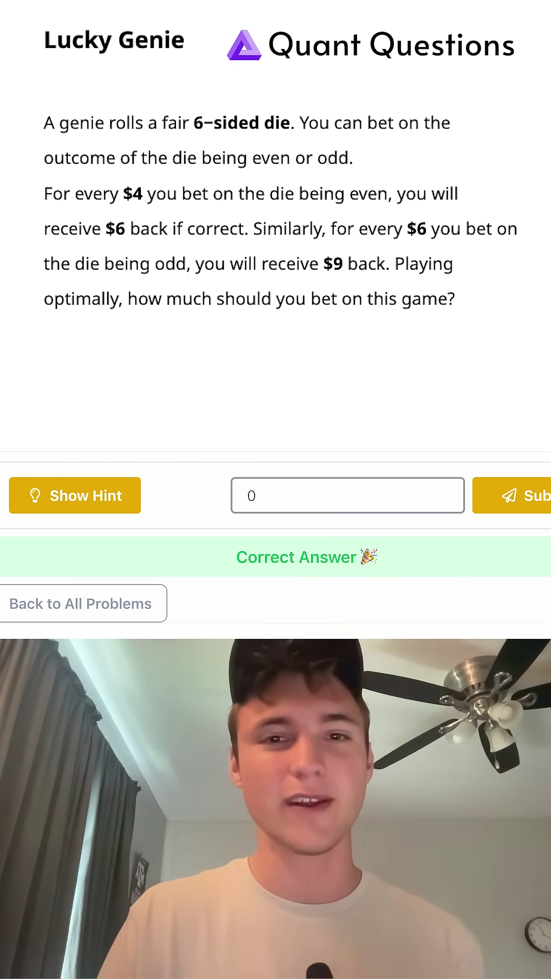